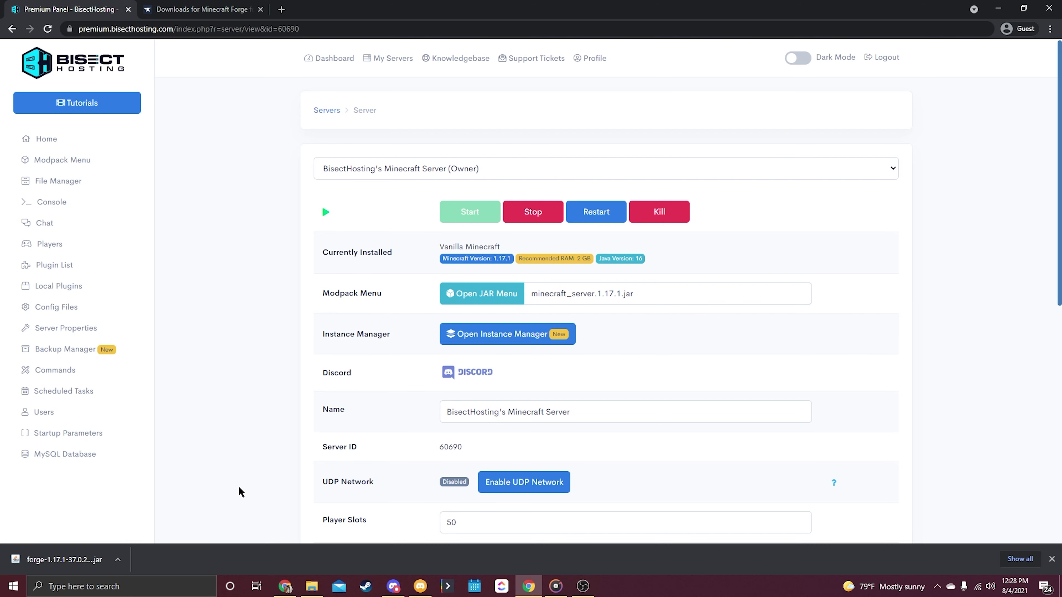
Step: Switch to the Minecraft Forge 1.17.1 downloads tab
click(203, 9)
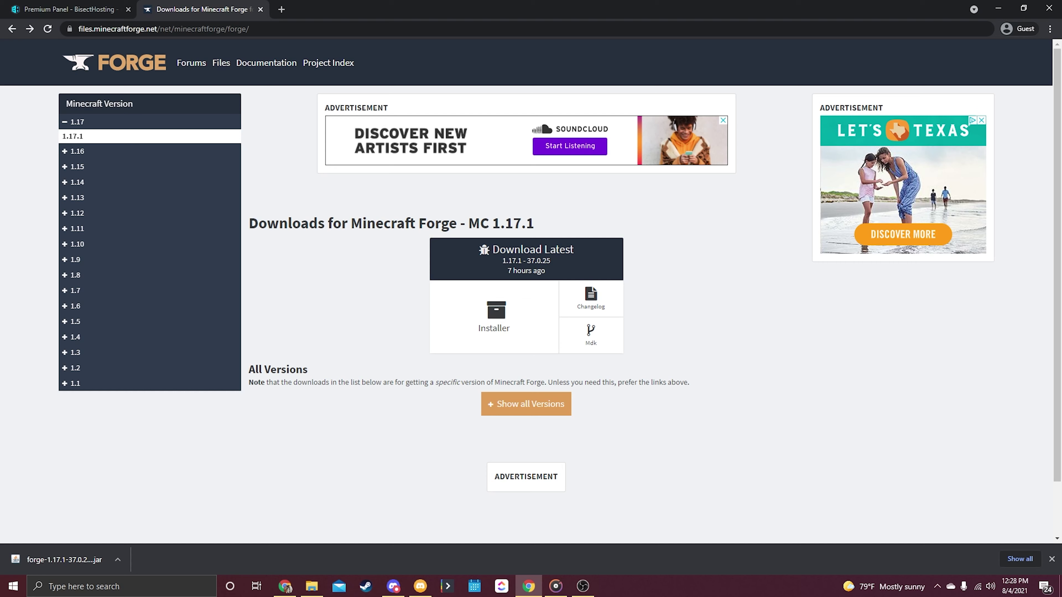
Step: Bring up File Explorer with the empty Desktop Forge folder
key(super+e)
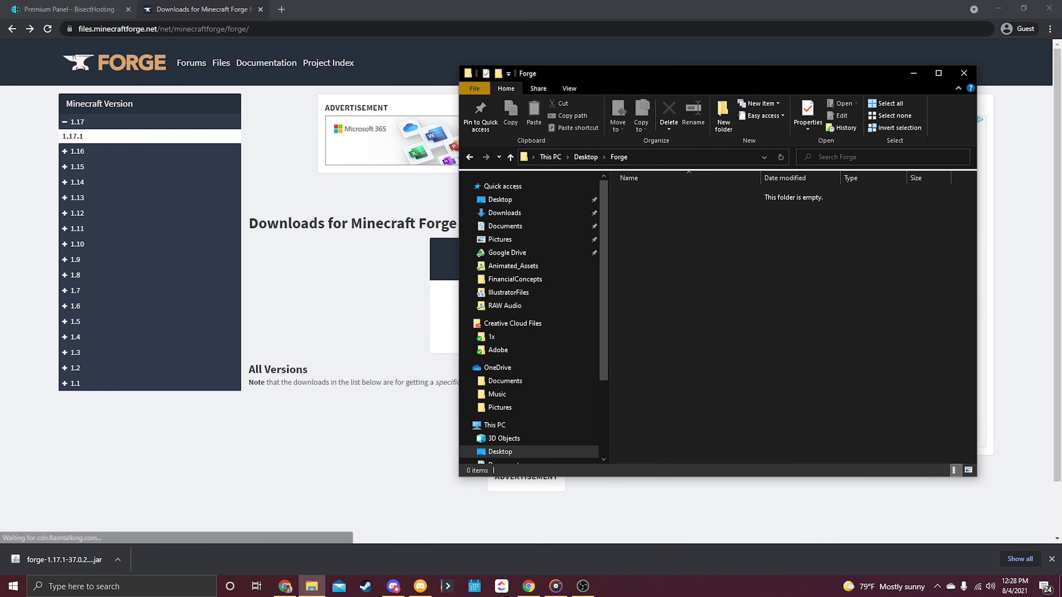
Step: Put the forge-1.17.1-37.0.25 installer jar into the Desktop Forge folder and run it
drag(63, 560, 688, 326)
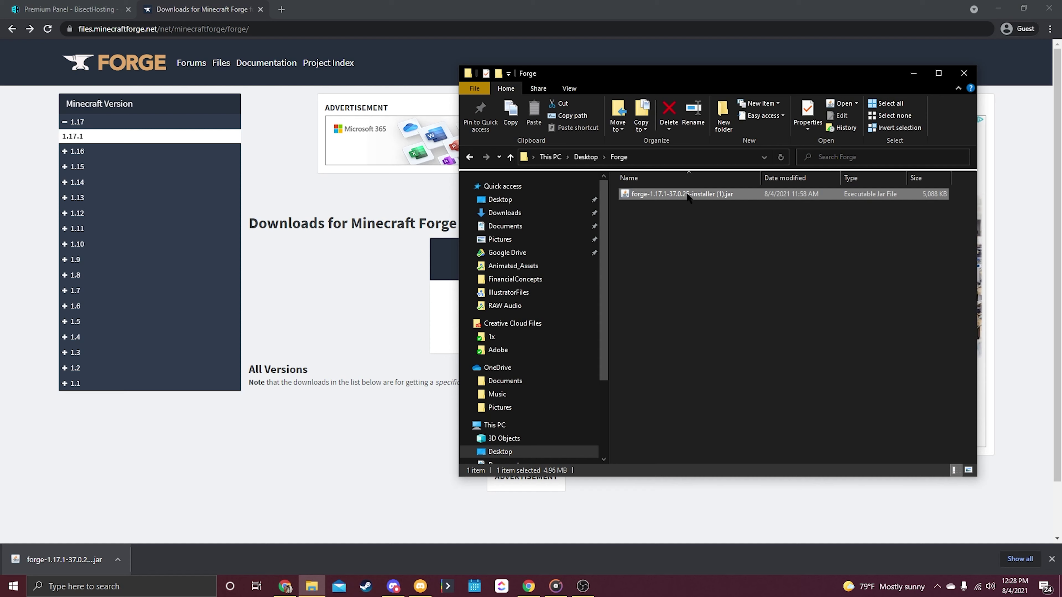
double_click(689, 195)
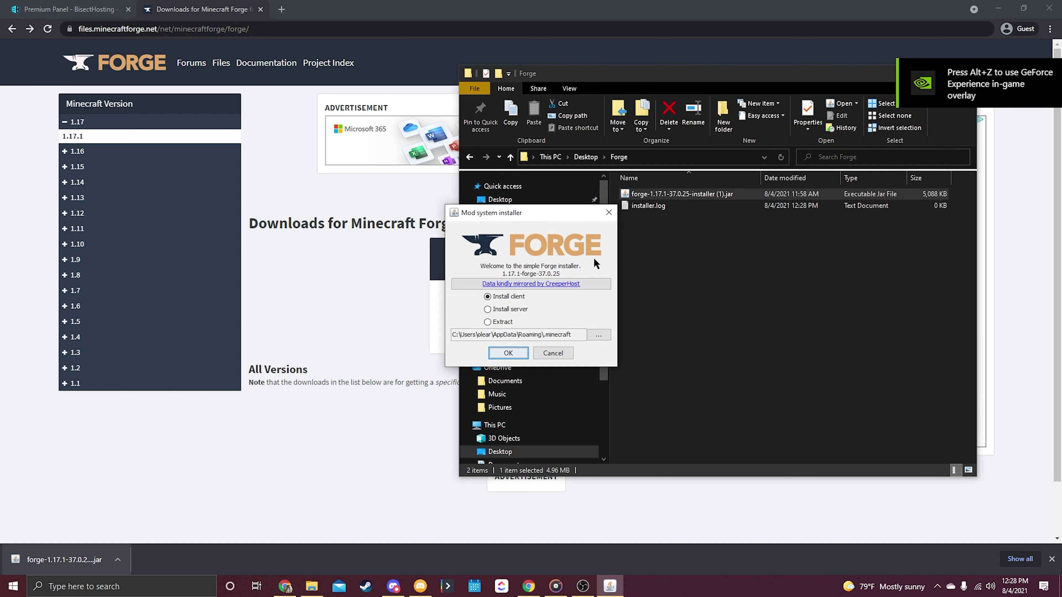
Step: Install the Forge 1.17.1-37.0.25 server, targeting the Desktop Forge folder
click(502, 312)
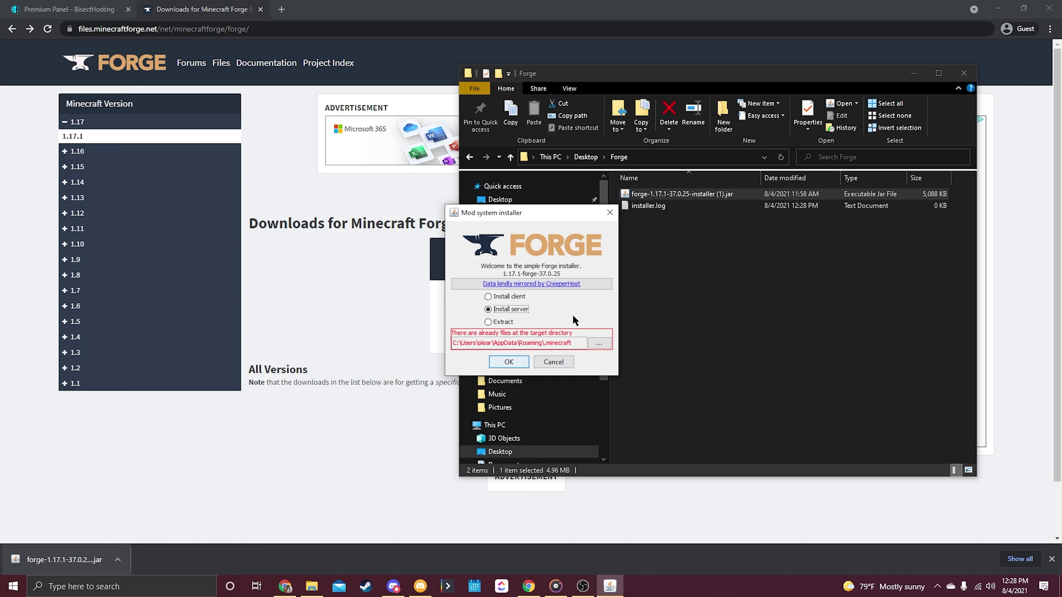
click(600, 346)
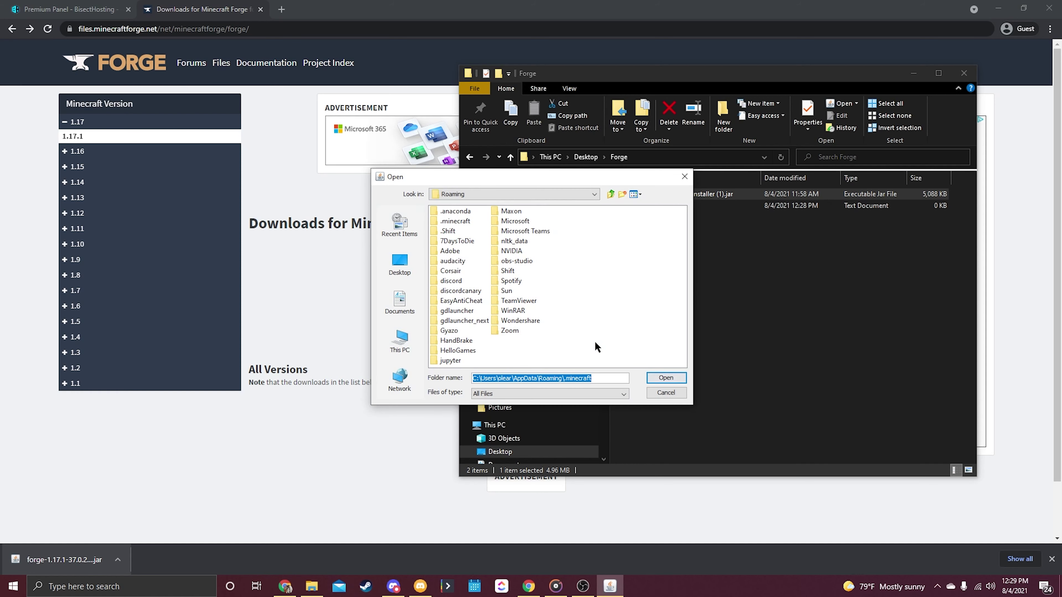
click(400, 262)
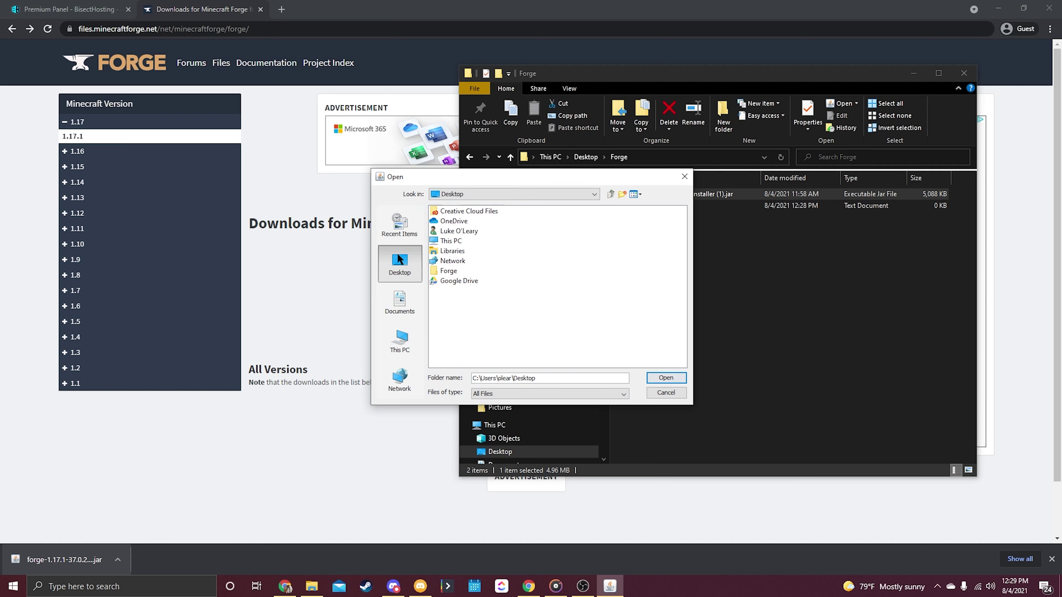
double_click(440, 271)
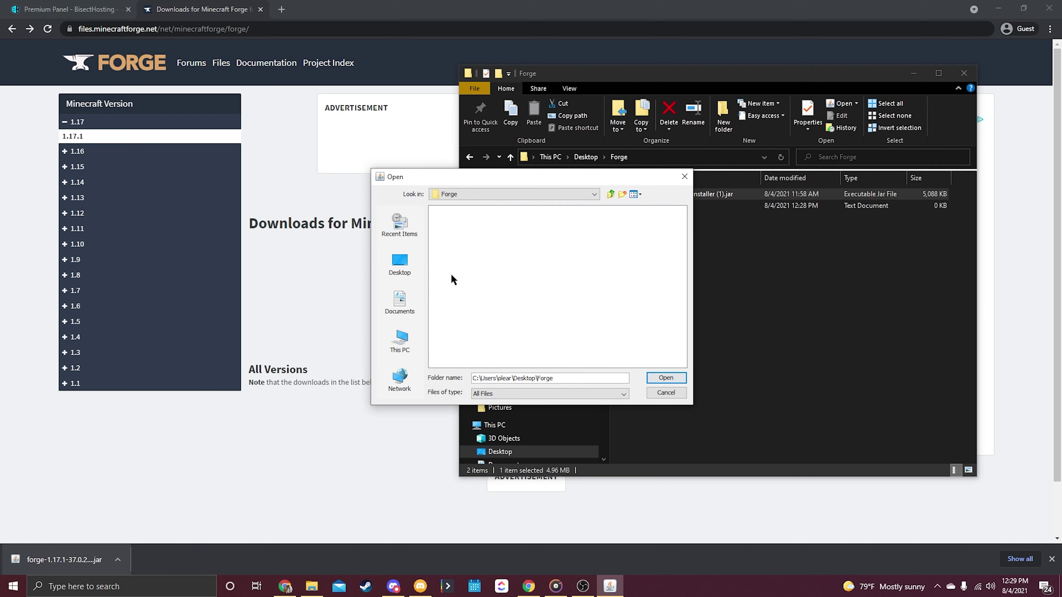
click(669, 378)
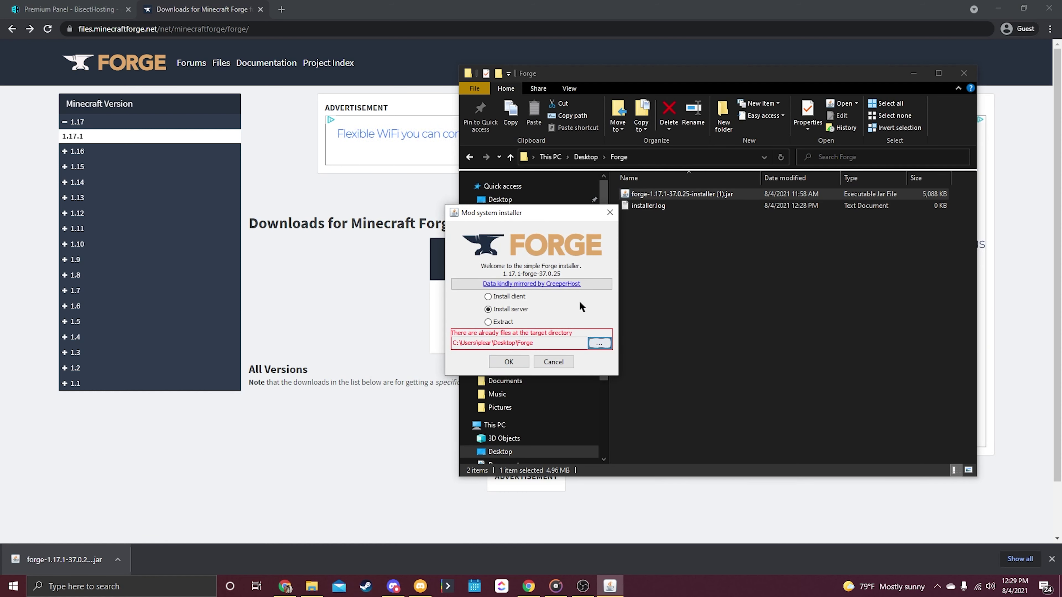
click(514, 362)
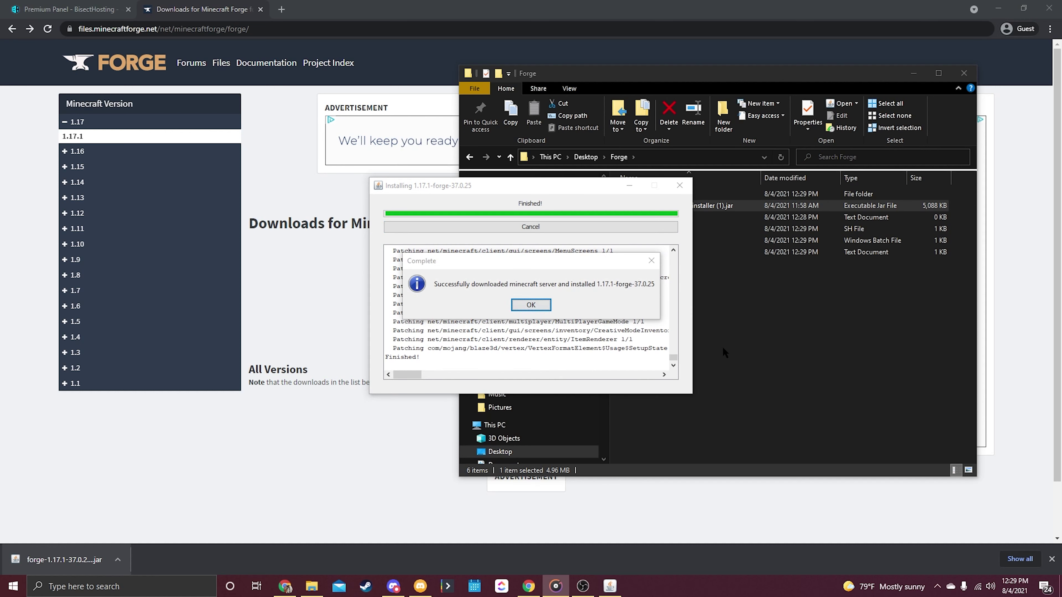
Step: Close the installation-complete notice and check the six new server files in Forge
key(Return)
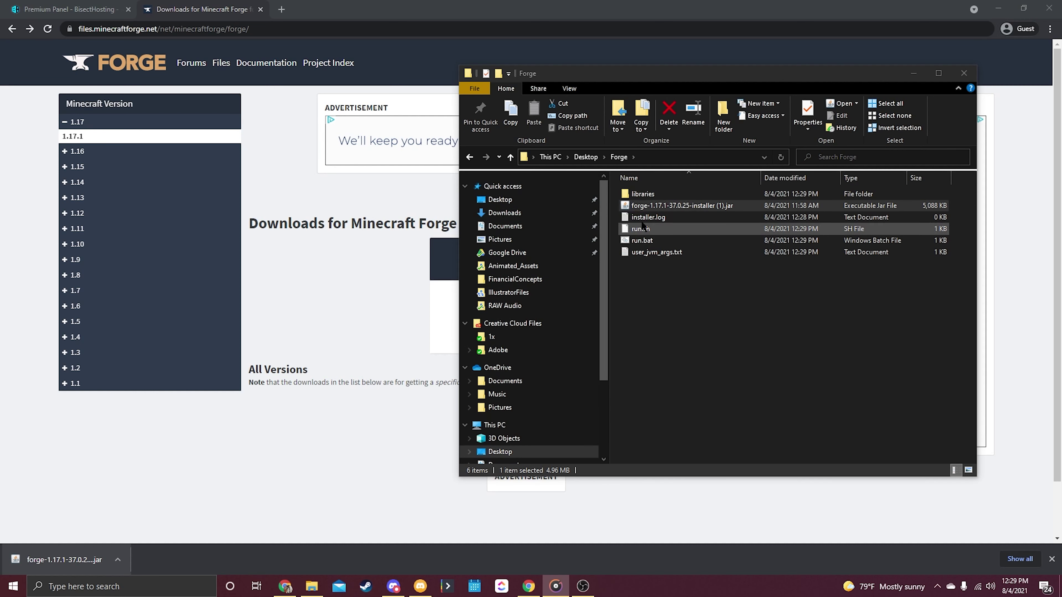
drag(696, 285, 659, 232)
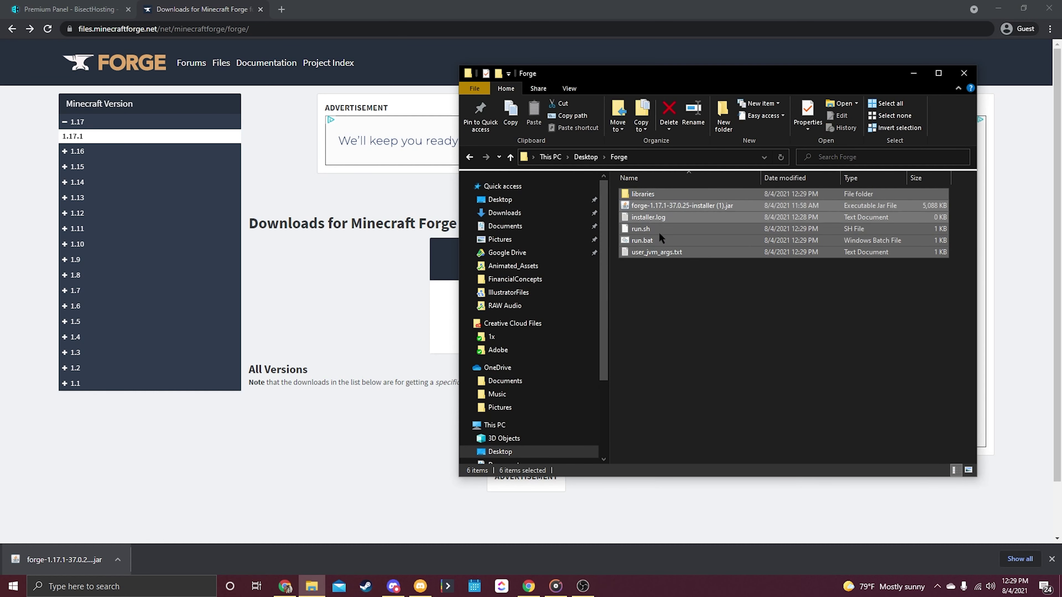
click(670, 284)
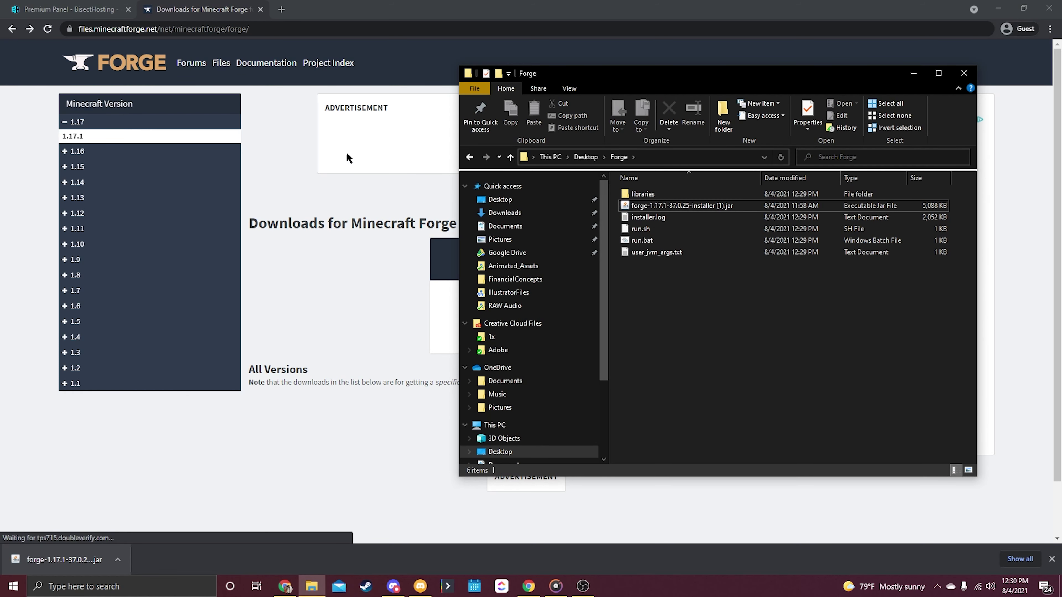
Step: Stop the Minecraft server in the Premium Panel and go to its File Manager
click(97, 12)
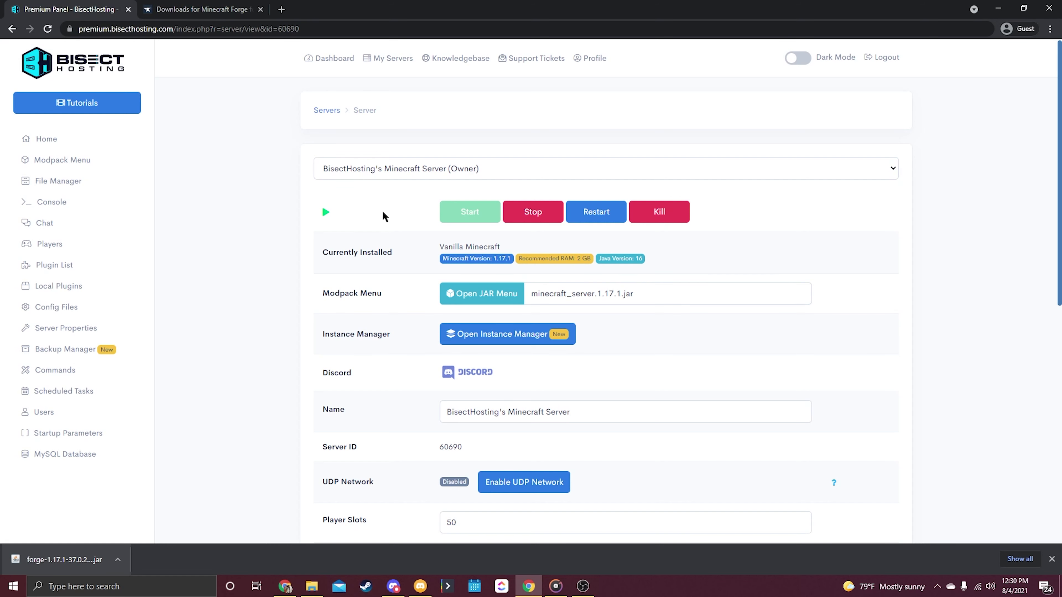
click(534, 216)
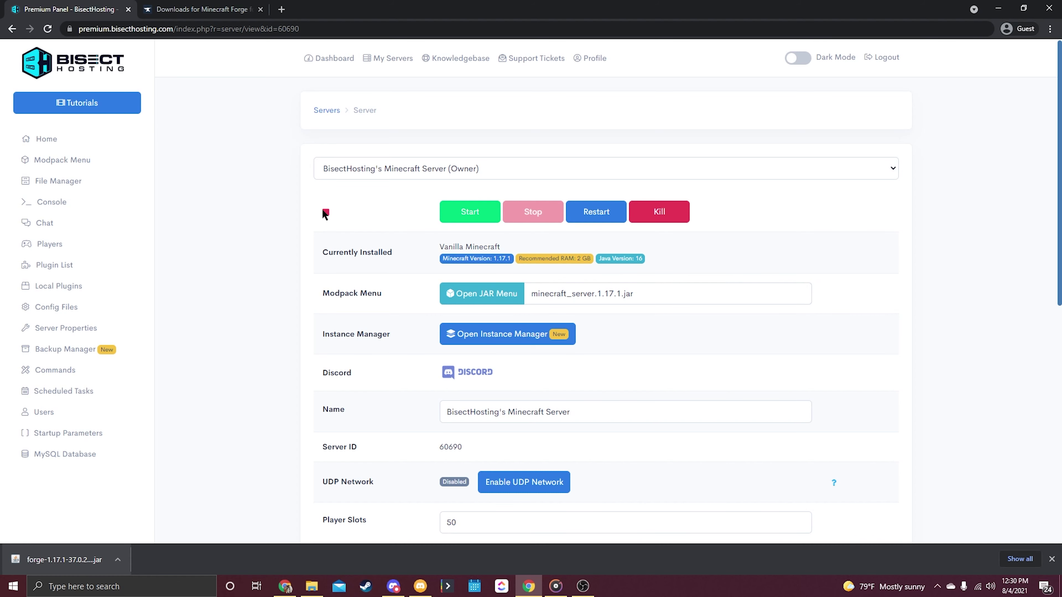
click(56, 182)
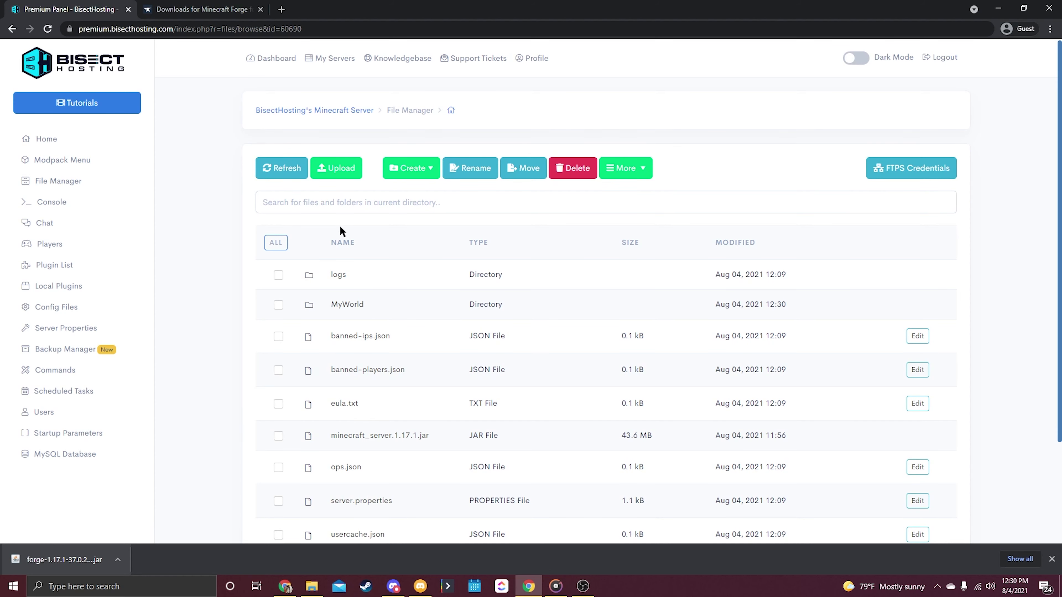
Step: Upload the Forge folder's contents, including libraries, run.bat and run.sh, to the server root
click(344, 168)
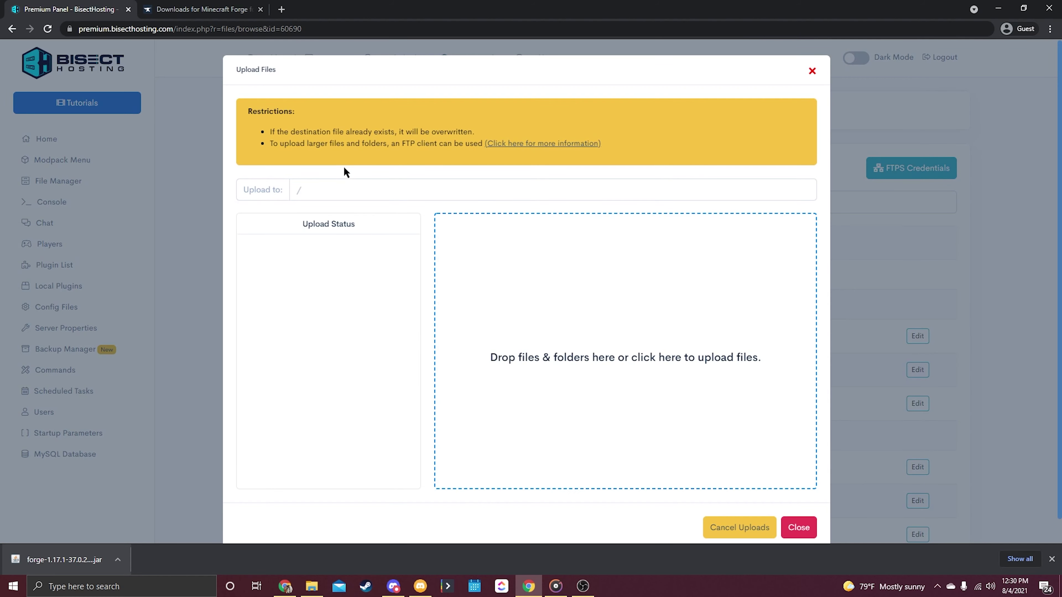
click(311, 587)
drag(684, 80, 752, 95)
drag(703, 292, 489, 348)
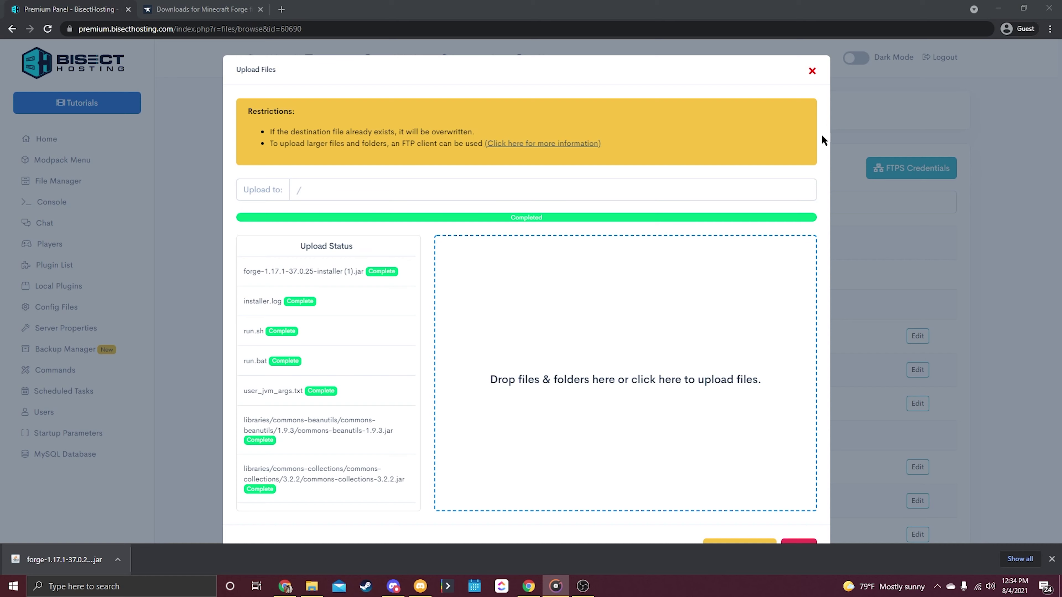
click(812, 71)
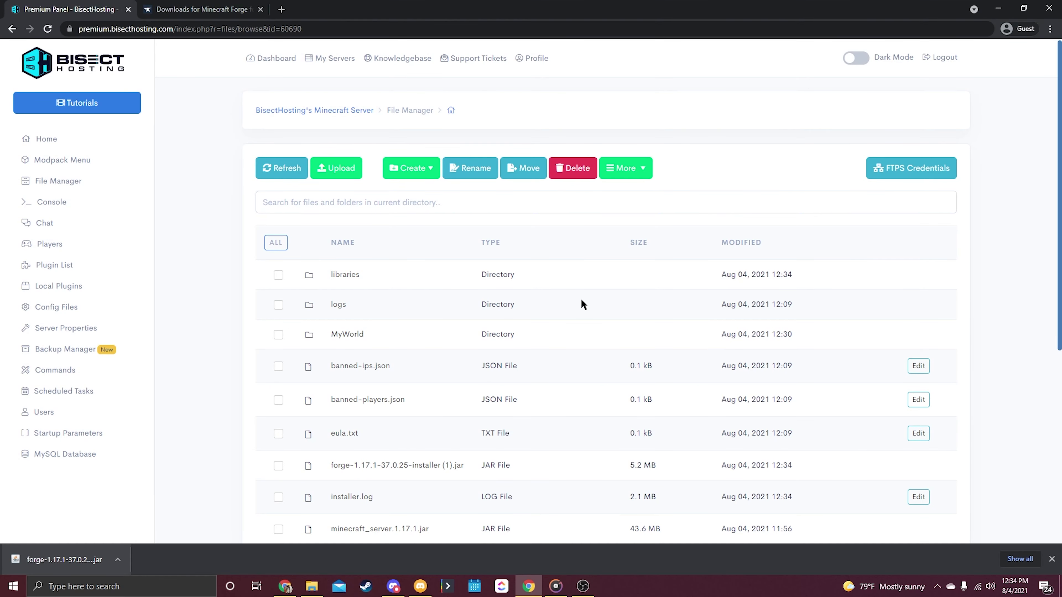
Step: Choose Custom Forge 1.17+ under the JAR menu's Custom options and save it
click(46, 140)
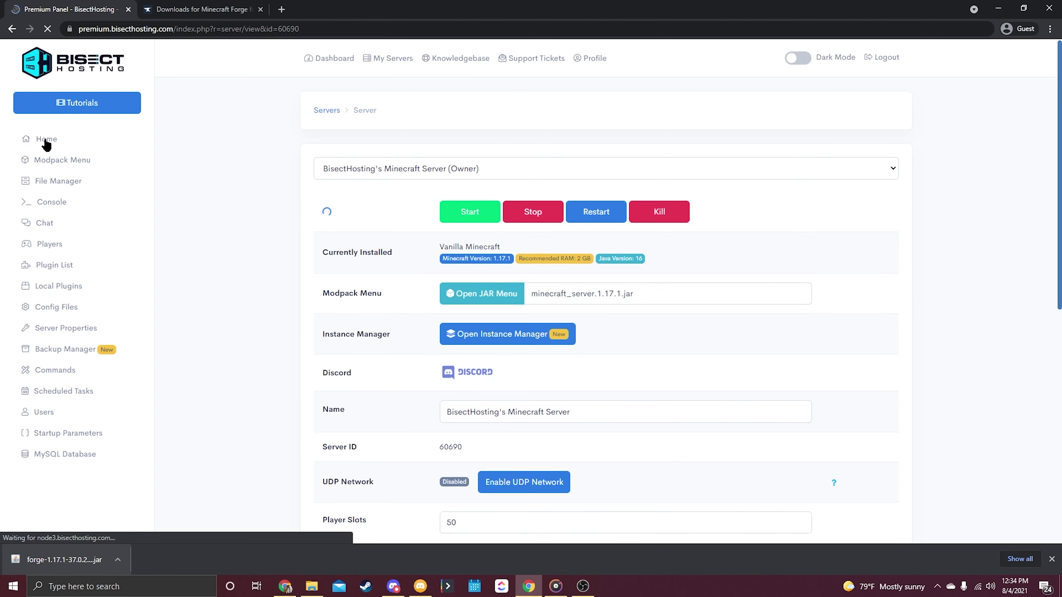
click(469, 292)
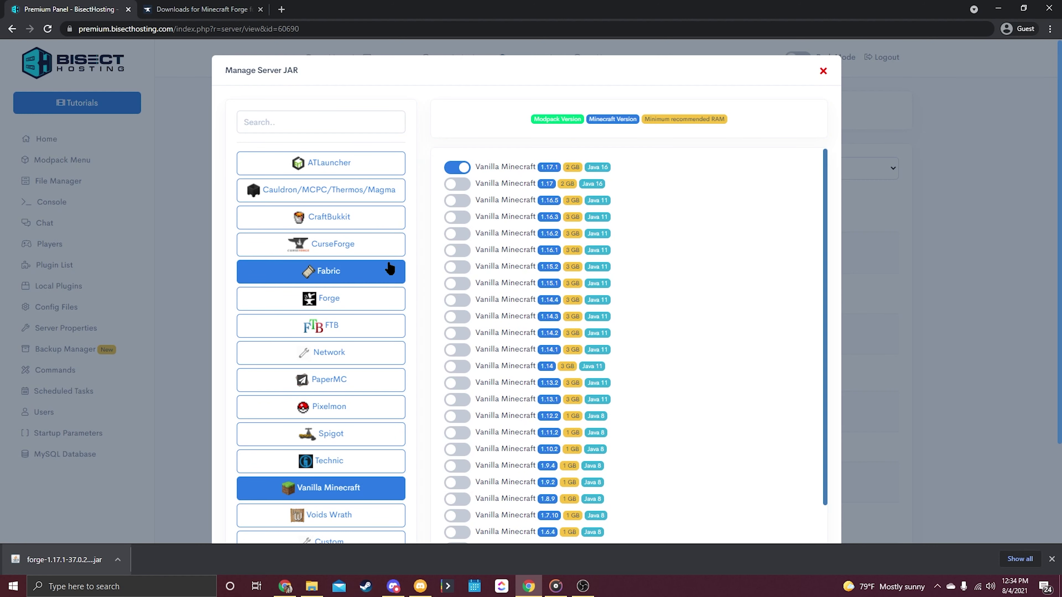
scroll(390, 269, down, 2)
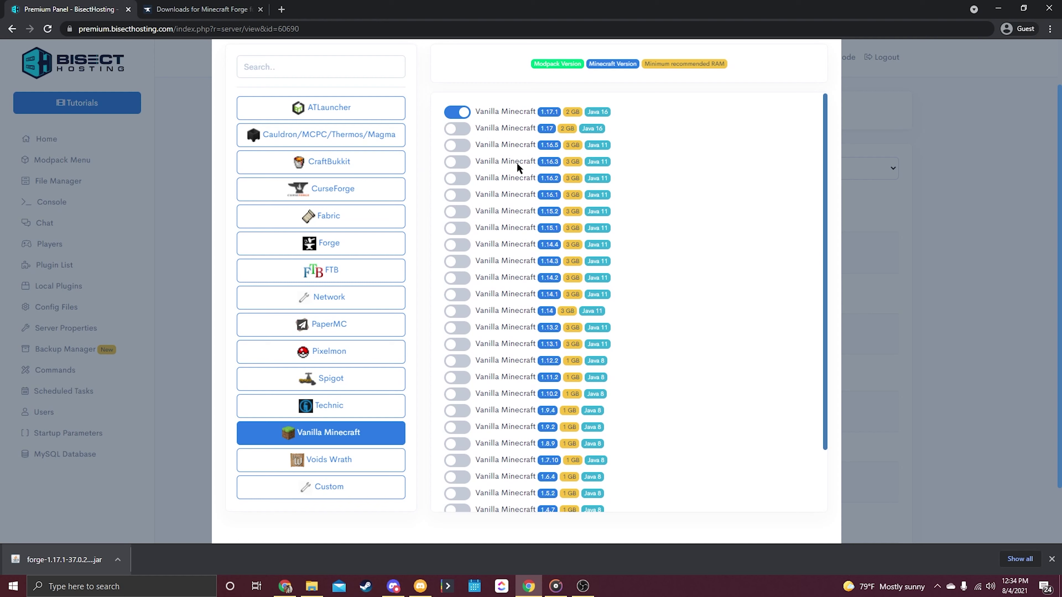
click(321, 490)
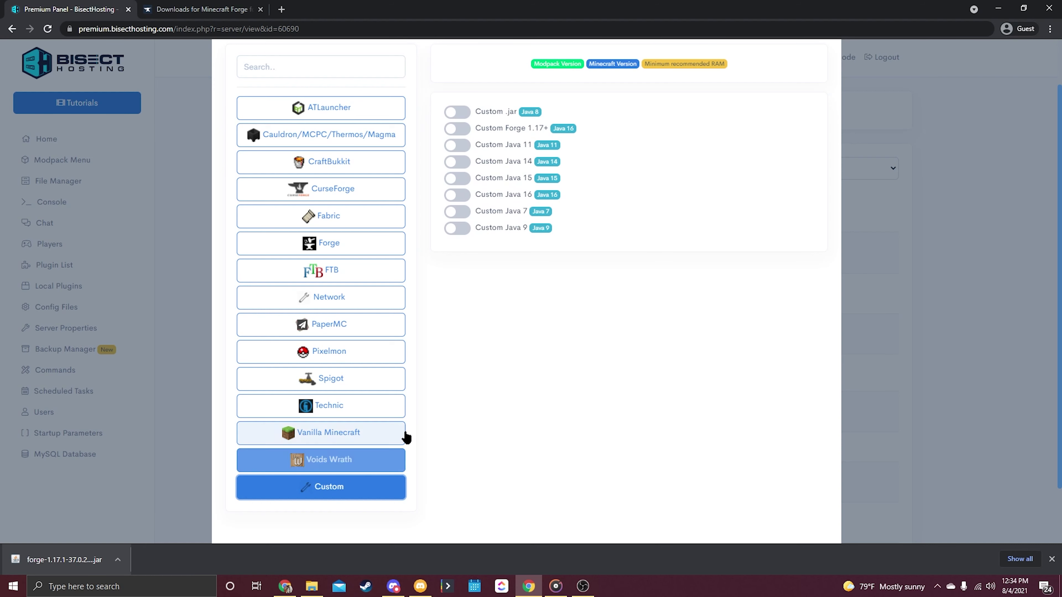
click(458, 128)
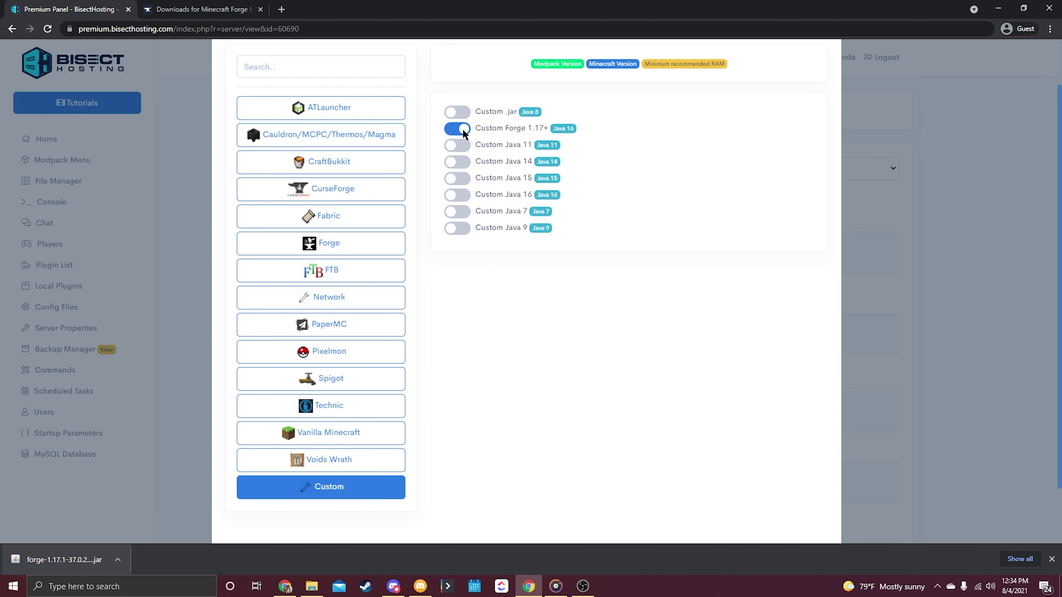
scroll(547, 284, down, 2)
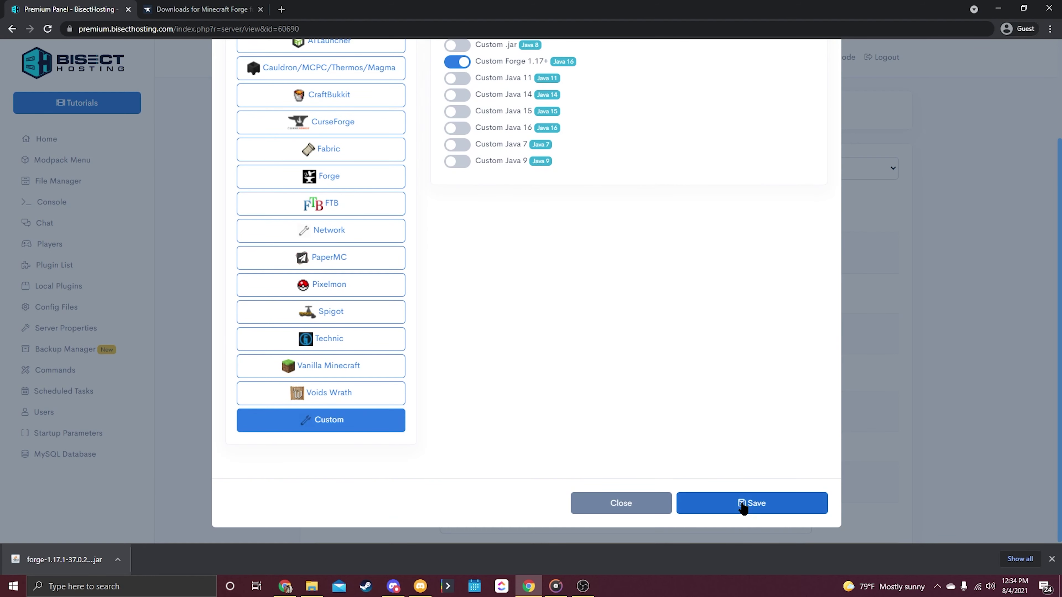
click(742, 506)
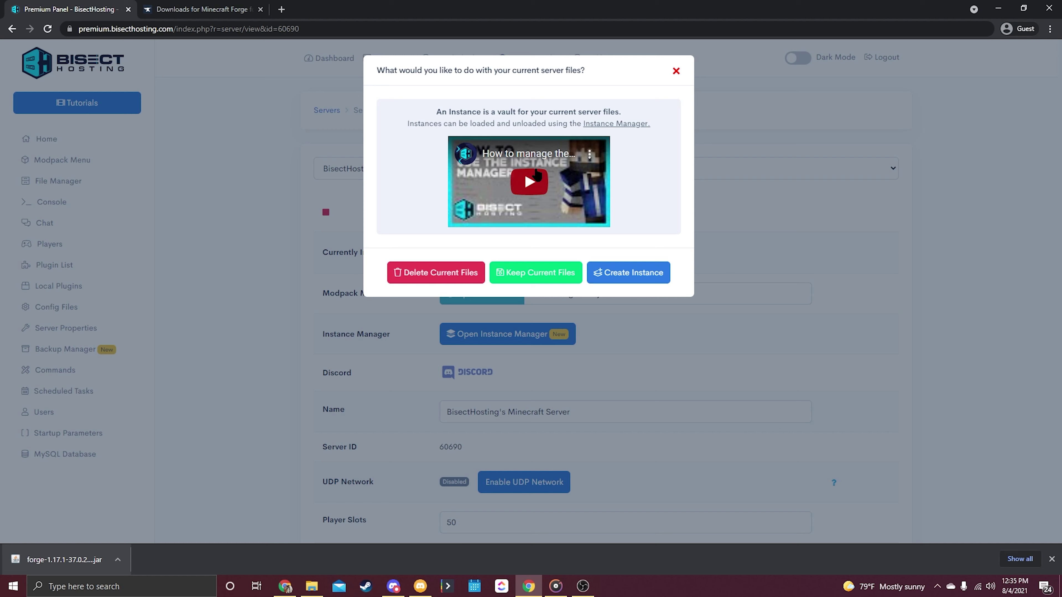
Step: Choose Keep Current Files so the uploaded Forge files stay on the server
click(544, 277)
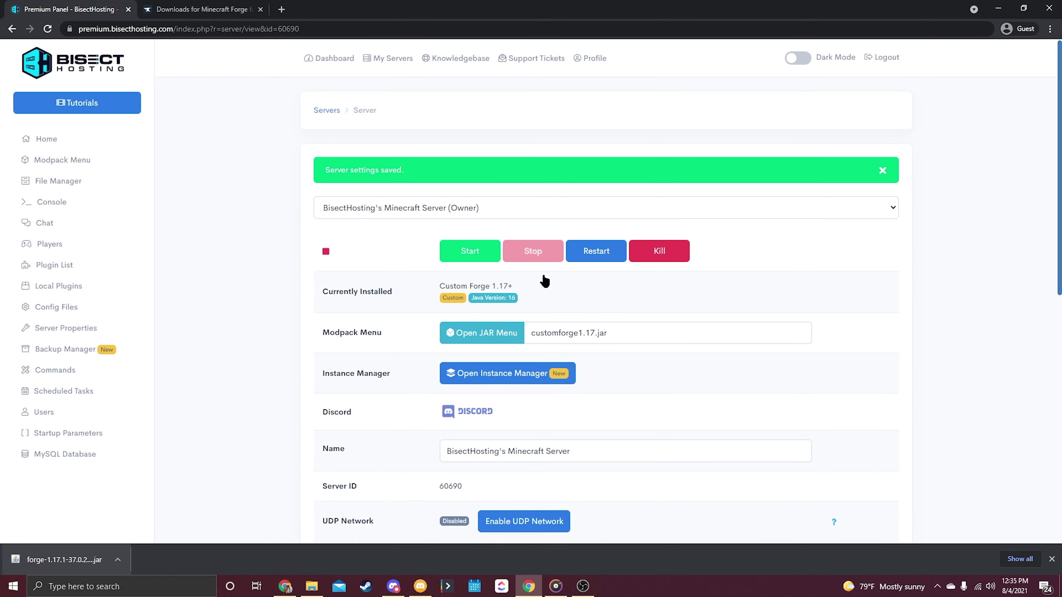
Step: Start the server with the Custom Forge 1.17+ jar
click(476, 251)
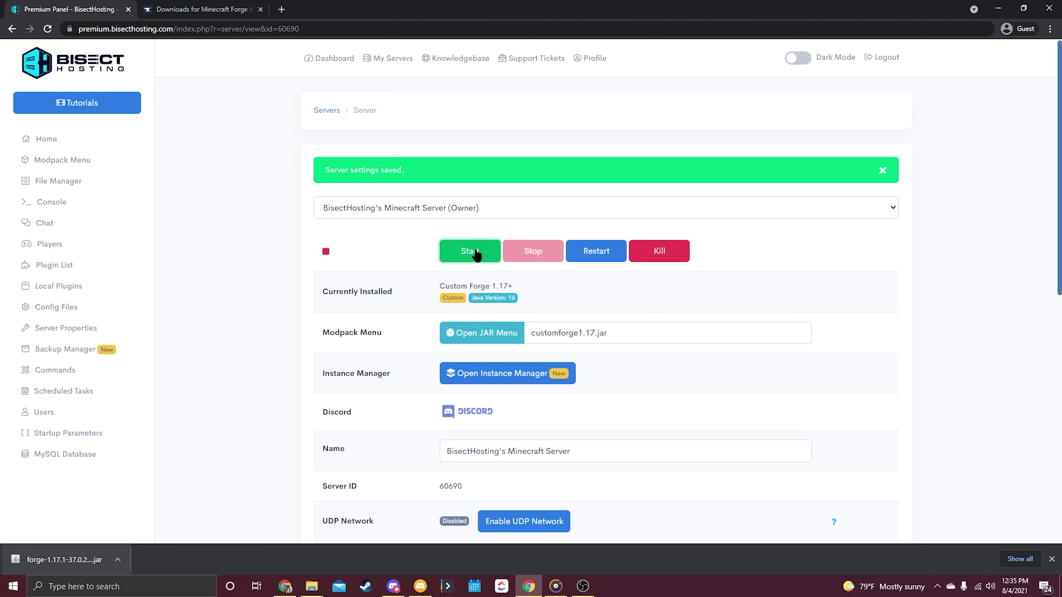